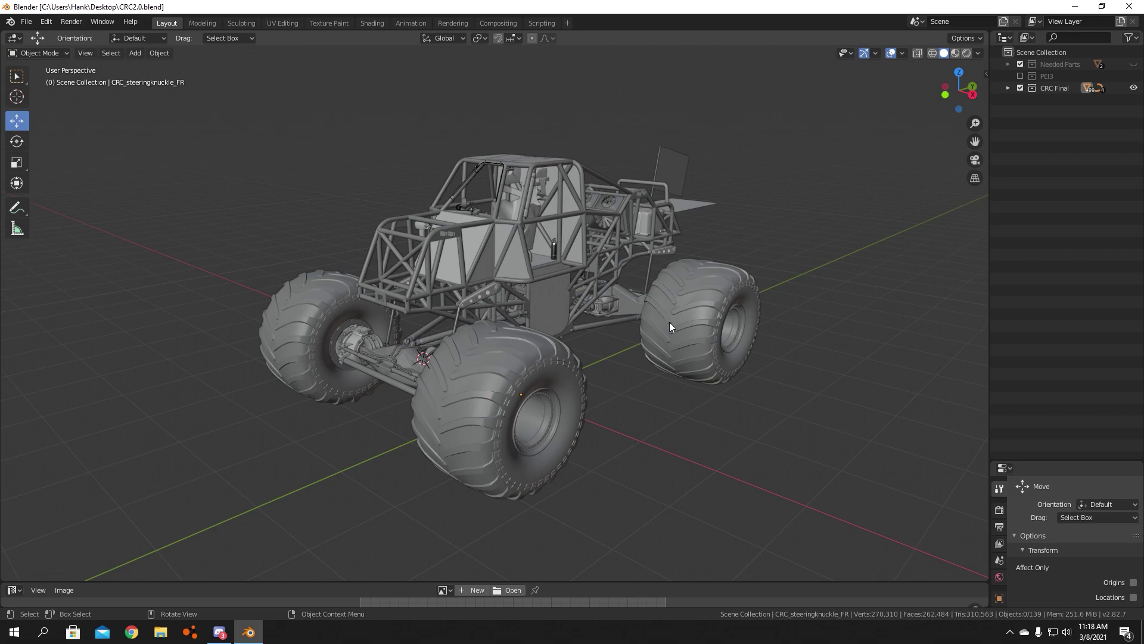
Step: Select the chassis and examine the whole monster truck from several angles
middle_drag(777, 207, 535, 229)
click(636, 217)
click(556, 145)
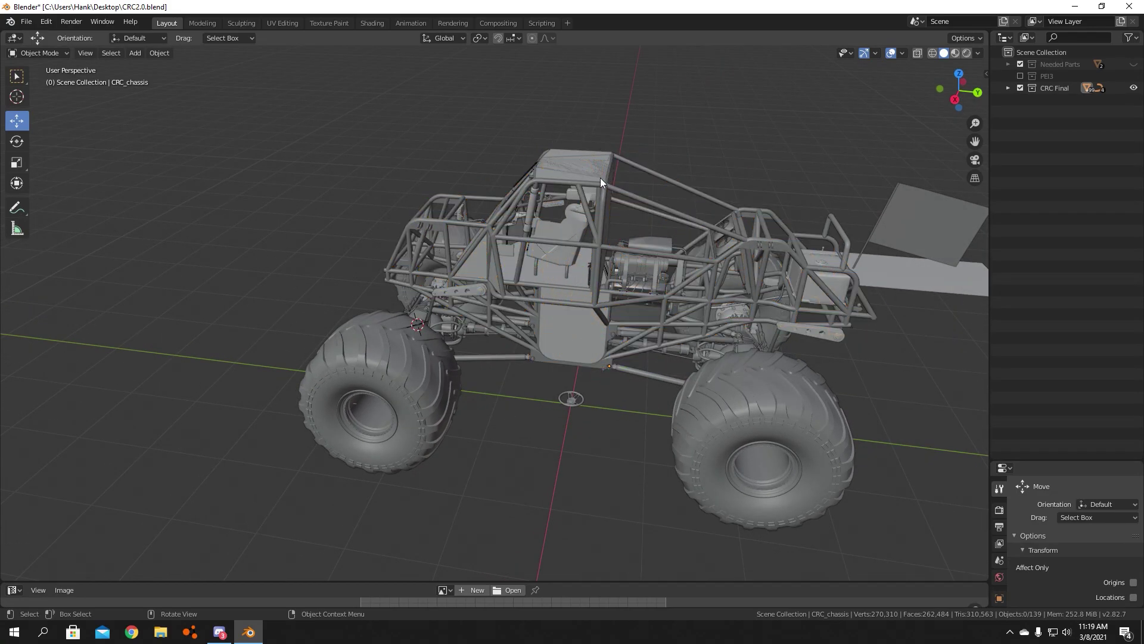
middle_drag(529, 221, 615, 329)
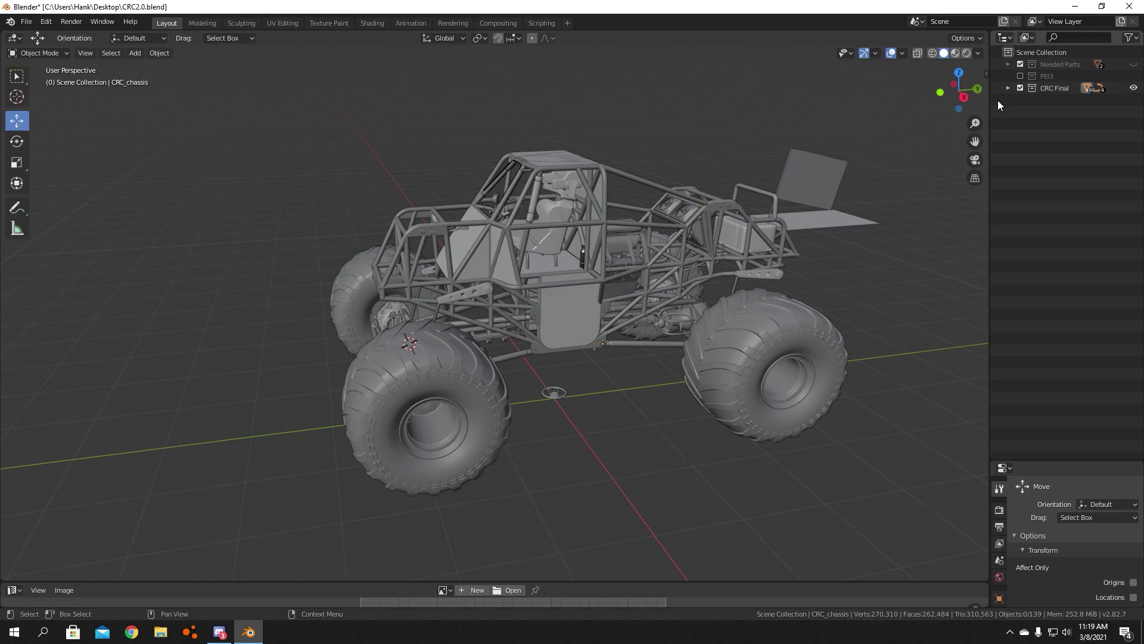
Step: Widen the Outliner and look through the objects listed in the CRC Final collection
drag(996, 96, 908, 94)
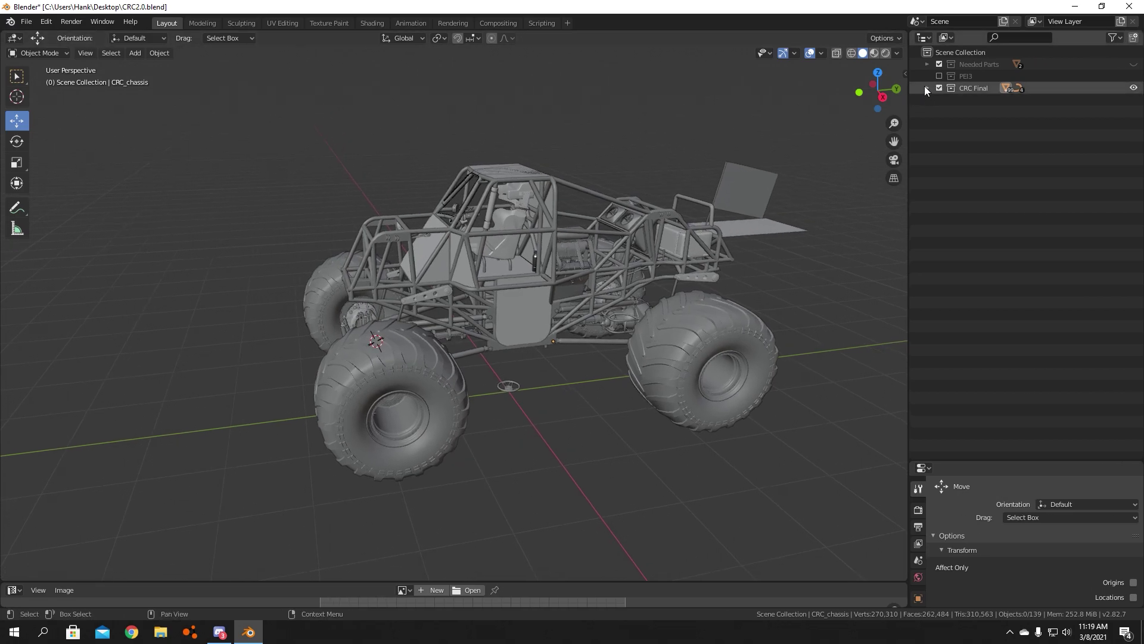
click(925, 87)
scroll(992, 150, down, 10)
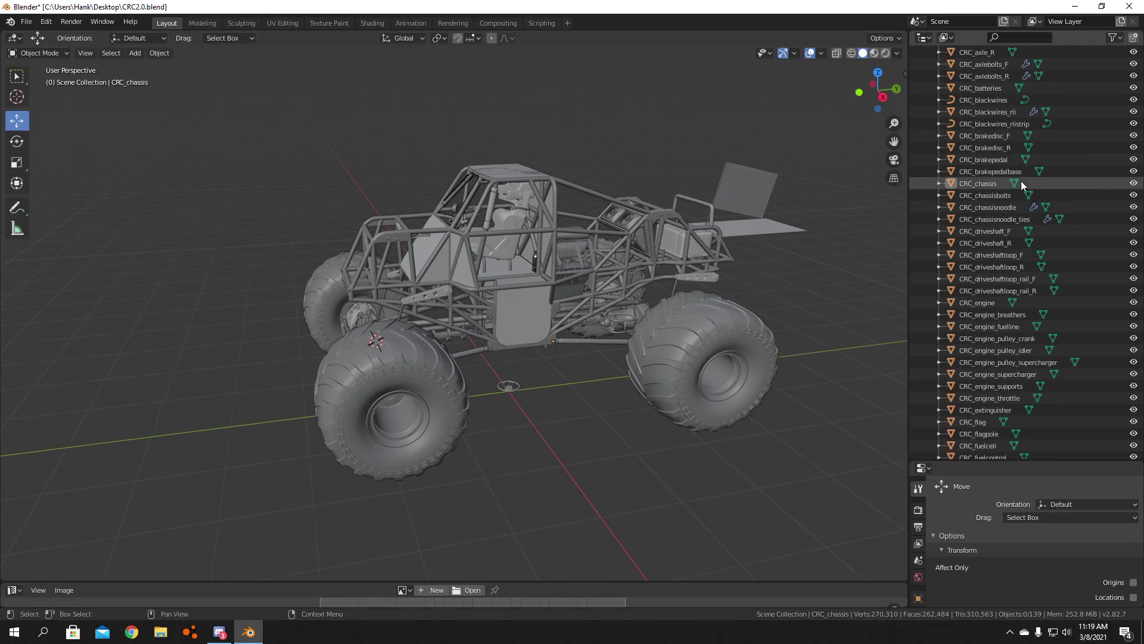
scroll(992, 162, up, 15)
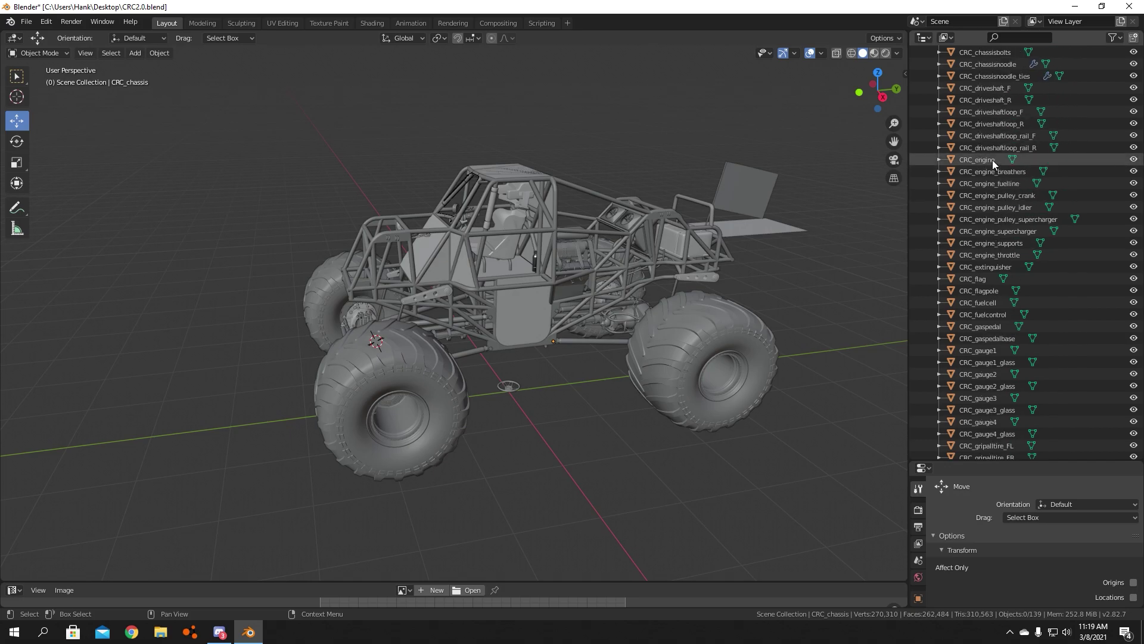
click(927, 88)
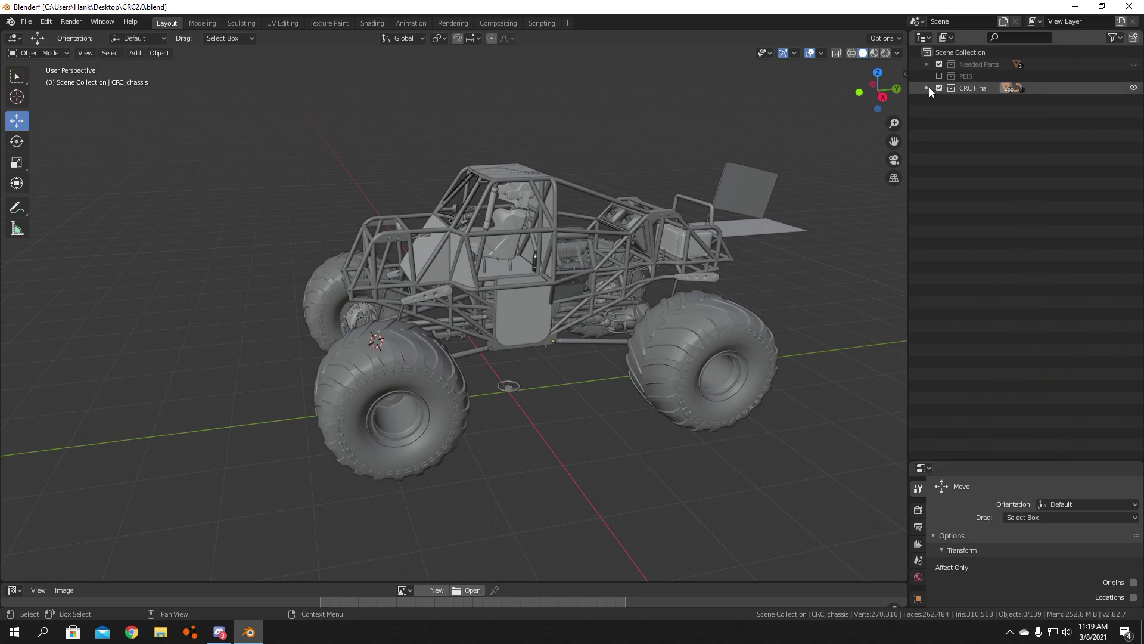
Step: Examine the truck from the front and sides, picking out the lexan panels and checking the right and front orthographic views
middle_drag(514, 310, 435, 324)
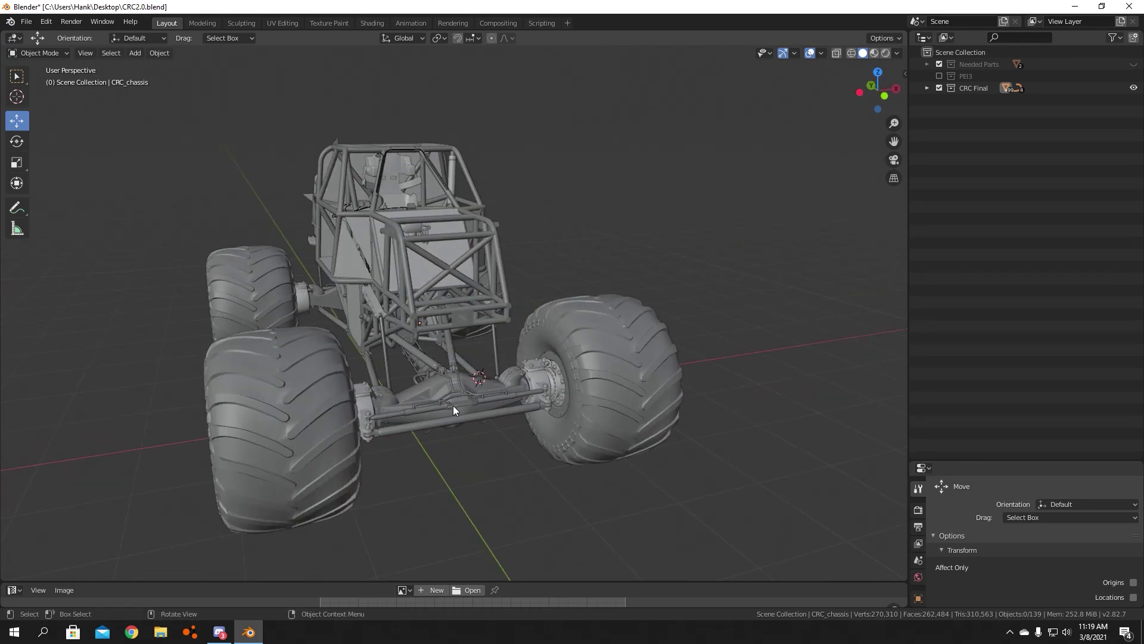
middle_drag(464, 391, 364, 396)
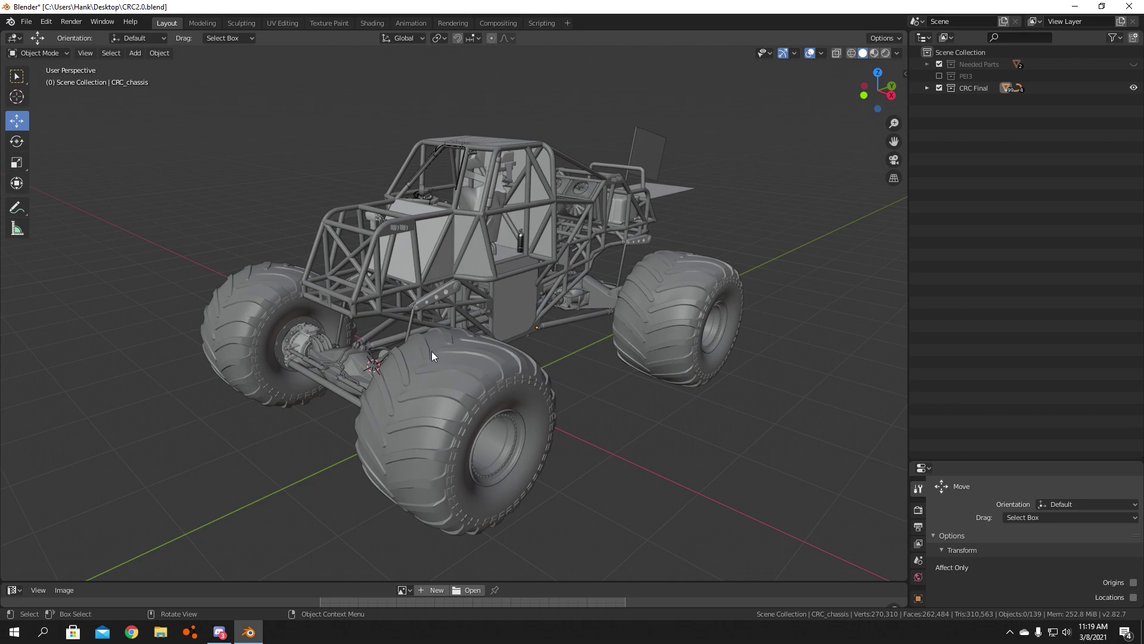
scroll(432, 356, down, 2)
middle_drag(518, 347, 457, 345)
click(451, 255)
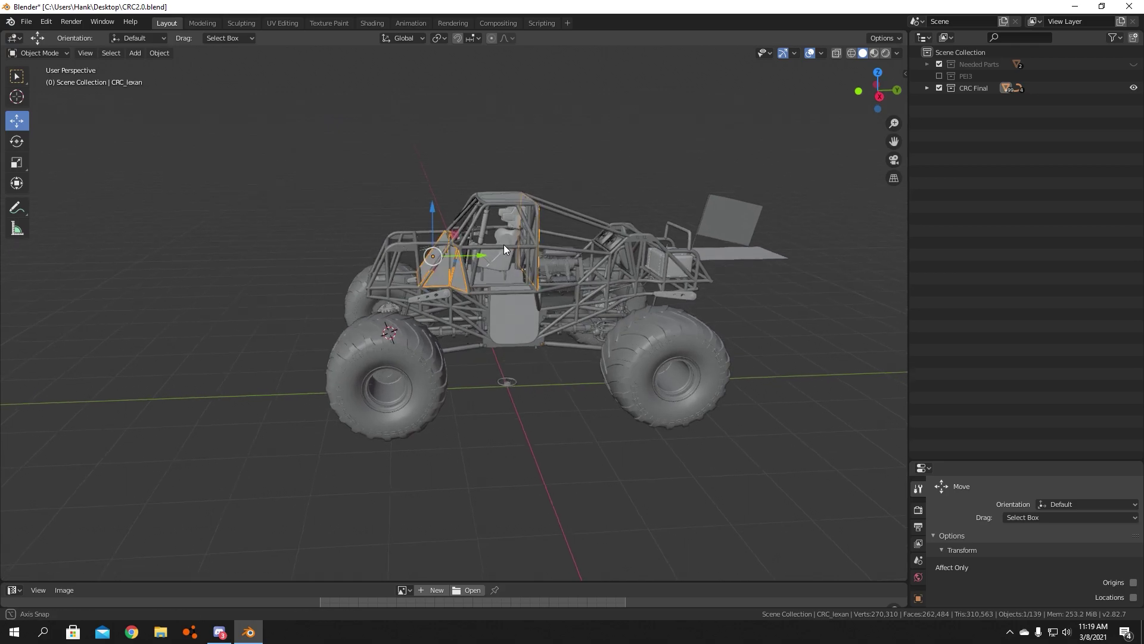
middle_drag(504, 245, 504, 241)
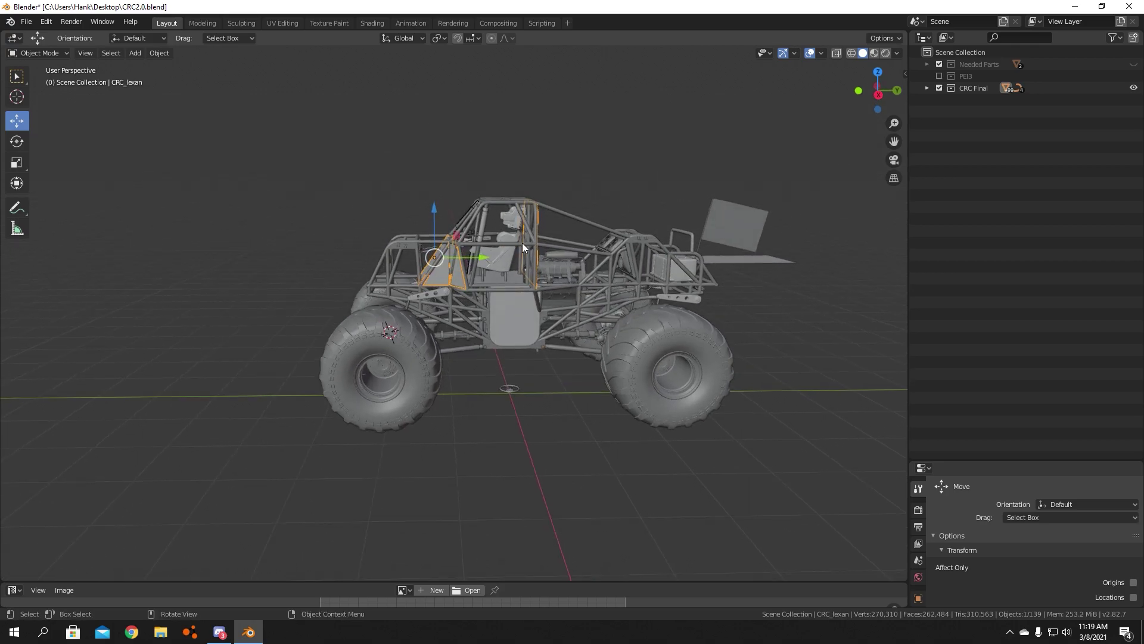
click(618, 253)
middle_drag(633, 246, 517, 296)
click(693, 244)
key(KP_3)
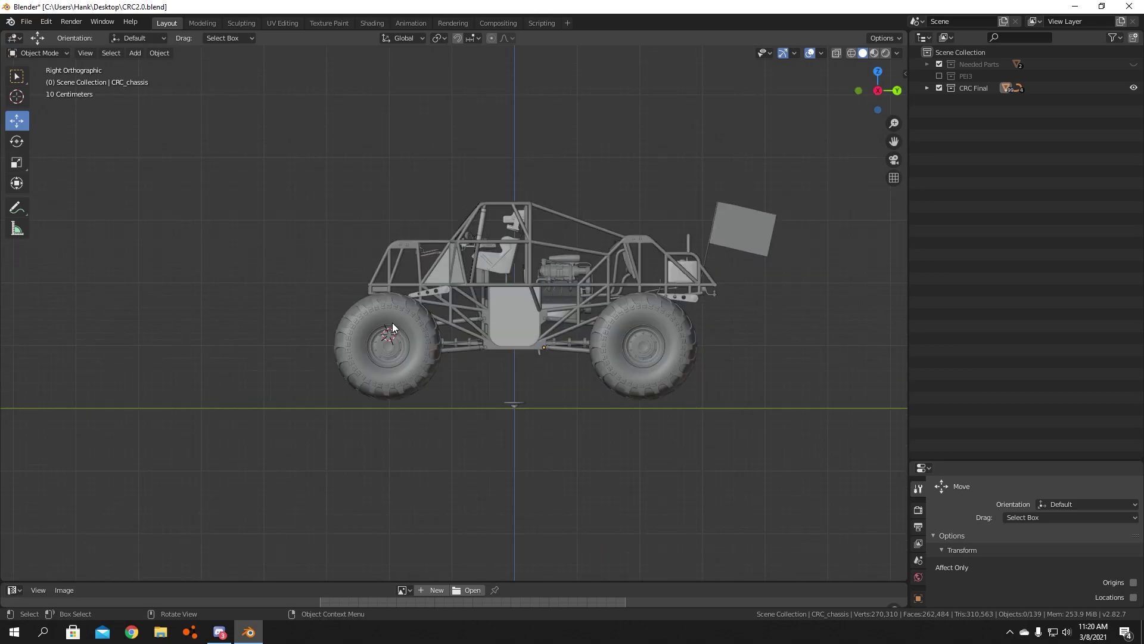
key(KP_1)
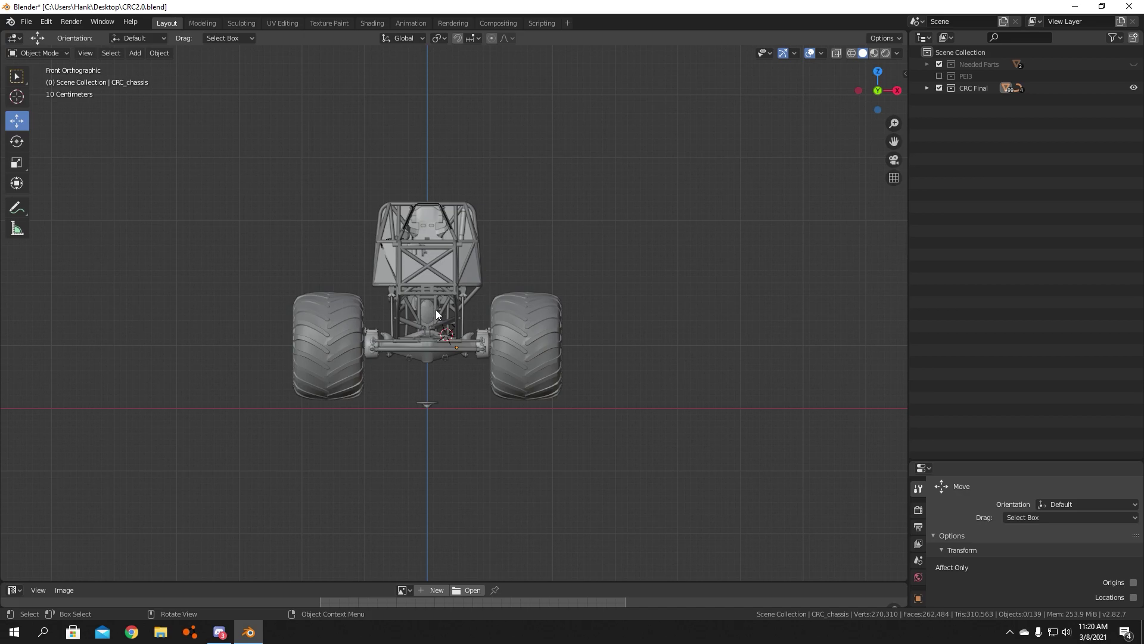
Step: Inspect the front-left sway bar arm and the front lower four-link bar up close
middle_drag(491, 262, 396, 316)
middle_drag(414, 377, 370, 295)
scroll(532, 367, up, 6)
click(494, 307)
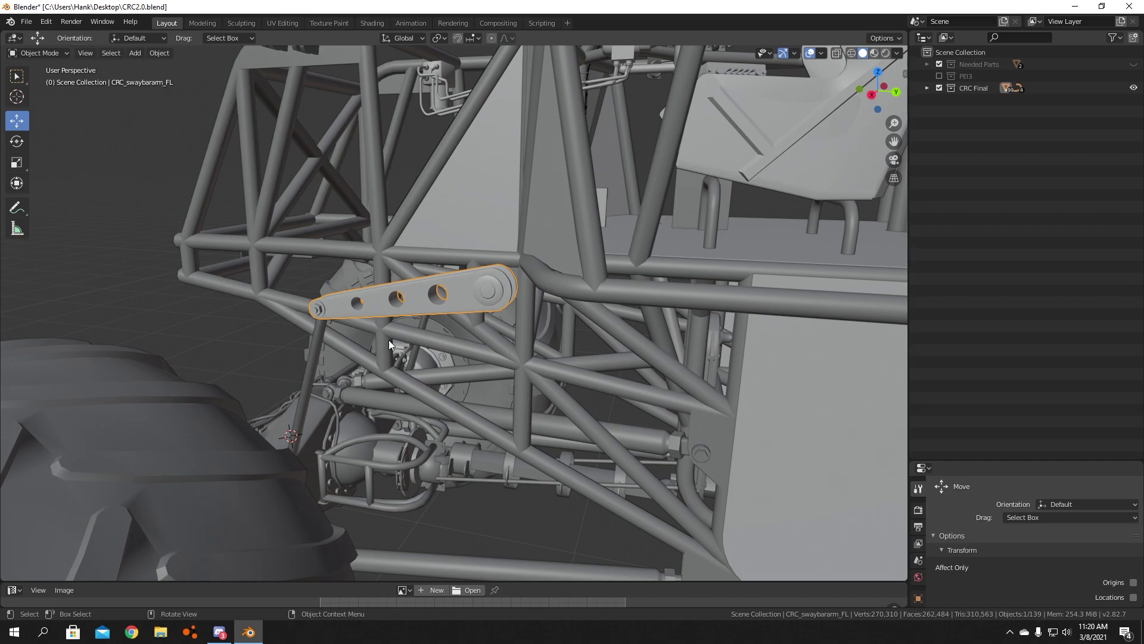
scroll(383, 339, down, 5)
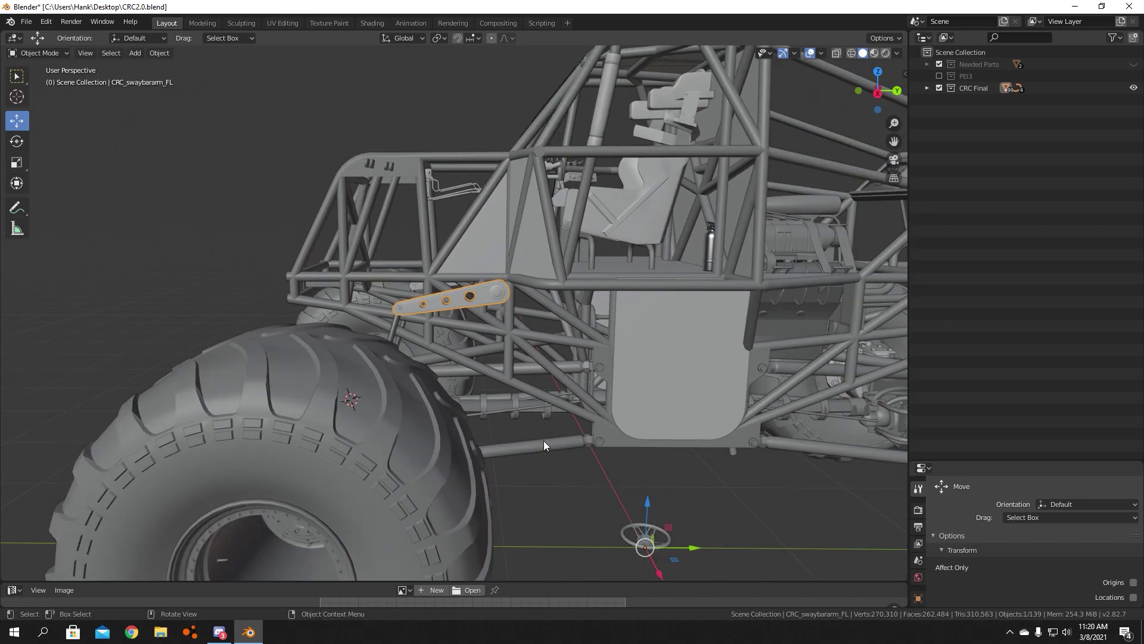
middle_drag(543, 445, 460, 347)
click(512, 441)
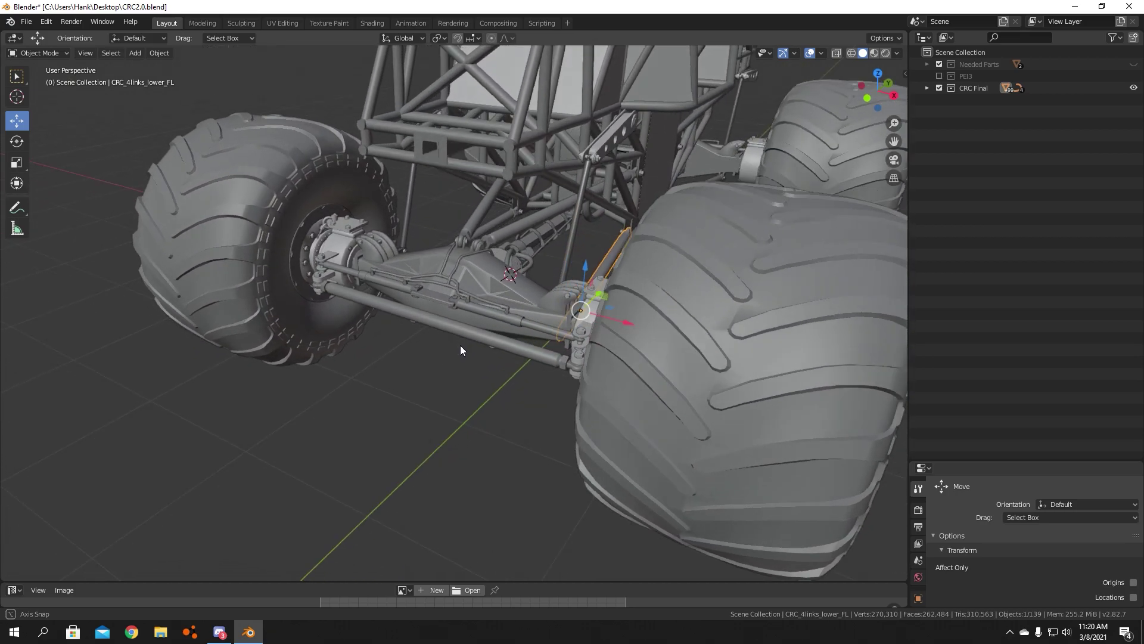
Step: Select the front axle and examine its housing, links and steering lines up close
click(455, 325)
scroll(400, 322, up, 5)
middle_drag(394, 319, 655, 267)
middle_drag(541, 276, 481, 262)
click(531, 245)
middle_drag(549, 239, 371, 265)
right_click(352, 288)
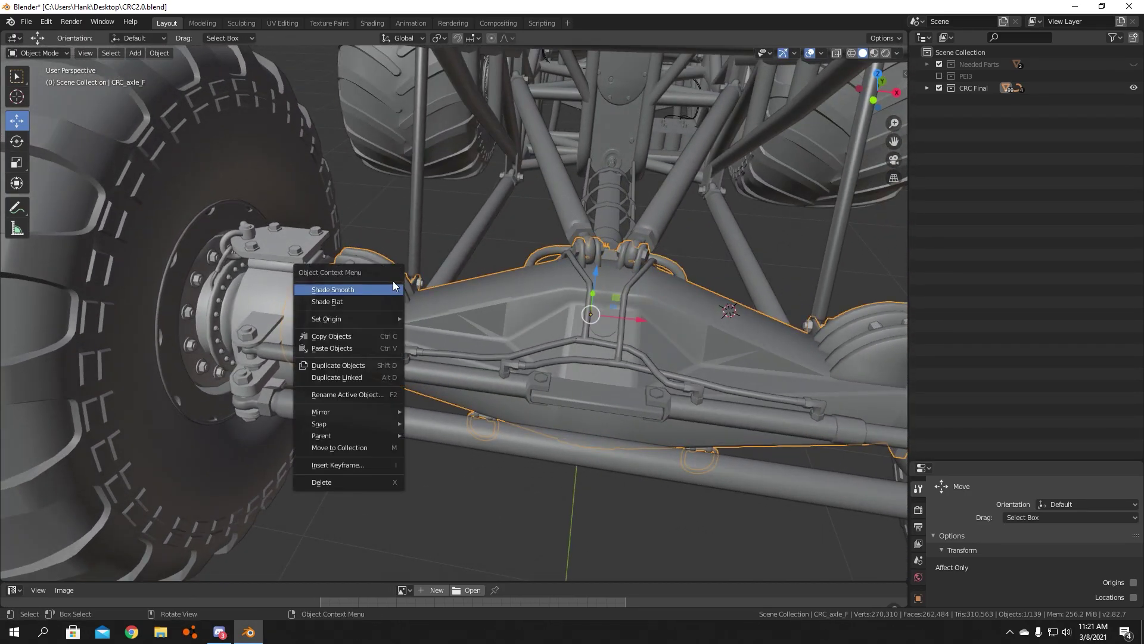
middle_drag(460, 267, 618, 365)
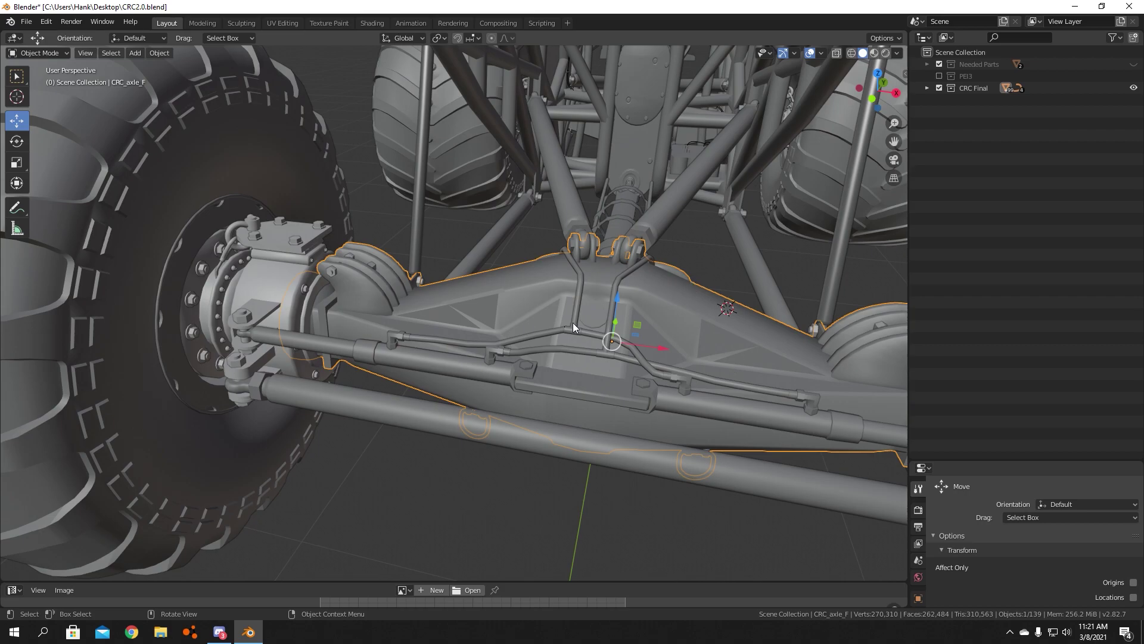
Step: Select the front-right steering knuckle and inspect its bolts and mounting plates up close
mouse_move(398, 295)
middle_down()
mouse_move(346, 281)
mouse_move(348, 295)
mouse_move(399, 291)
mouse_move(202, 250)
mouse_move(408, 287)
mouse_move(448, 273)
mouse_move(413, 278)
mouse_move(408, 296)
mouse_move(380, 284)
middle_up()
scroll(202, 251, down, 2)
click(390, 282)
scroll(384, 278, up, 3)
scroll(381, 261, up, 4)
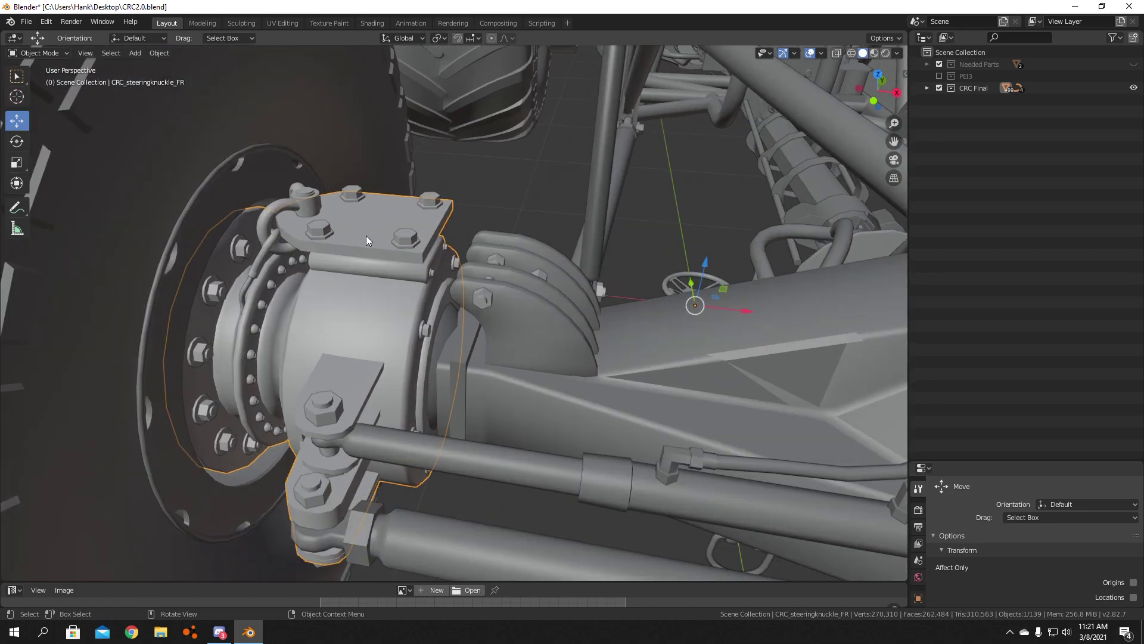
scroll(449, 381, down, 4)
scroll(448, 380, down, 3)
Step: Examine the rear axle assembly and pick out the rear tie rod
middle_drag(448, 380, 502, 369)
scroll(462, 336, up, 5)
middle_drag(450, 342, 519, 361)
scroll(498, 305, down, 6)
scroll(498, 305, down, 2)
scroll(551, 371, up, 3)
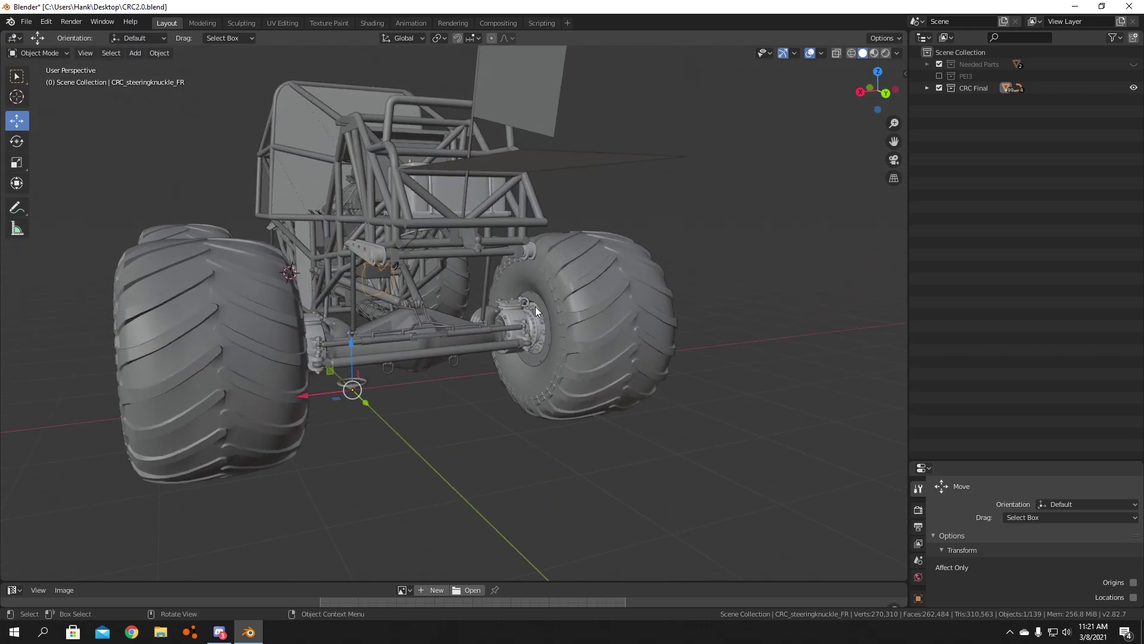
middle_drag(537, 307, 448, 310)
scroll(460, 297, up, 4)
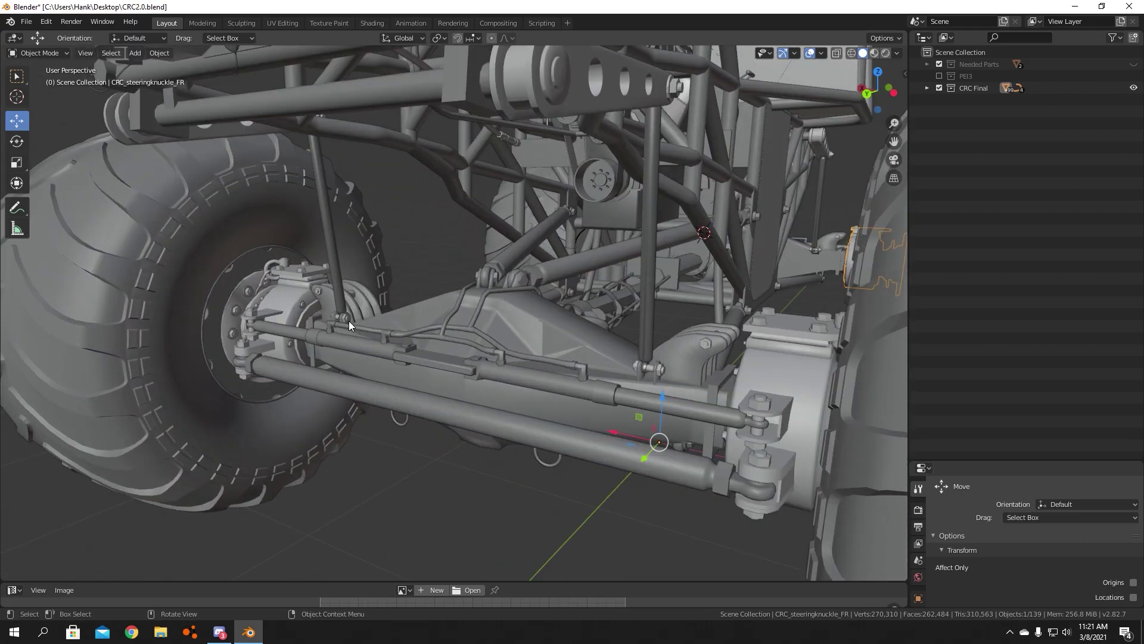
scroll(592, 353, down, 2)
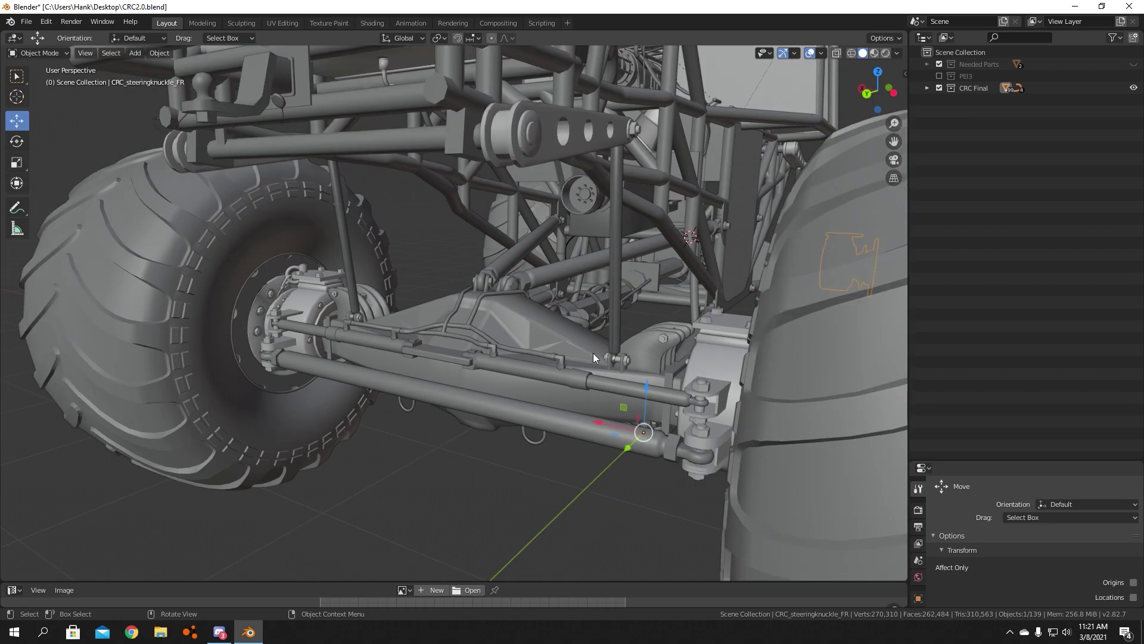
click(648, 450)
click(549, 489)
middle_drag(549, 489, 500, 477)
Step: Select the fuel cell and inspect it inside the rear frame
scroll(462, 267, down, 4)
middle_drag(544, 303, 487, 261)
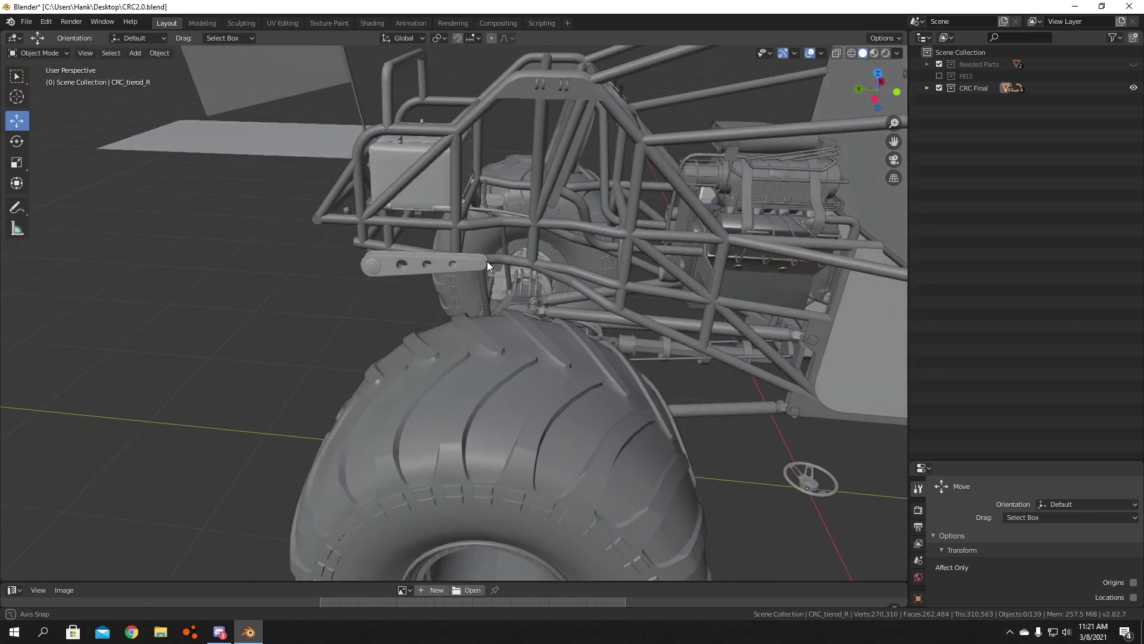
shift+middle_drag(433, 172, 502, 316)
middle_drag(422, 286, 533, 282)
scroll(502, 308, up, 1)
scroll(503, 308, up, 1)
click(504, 309)
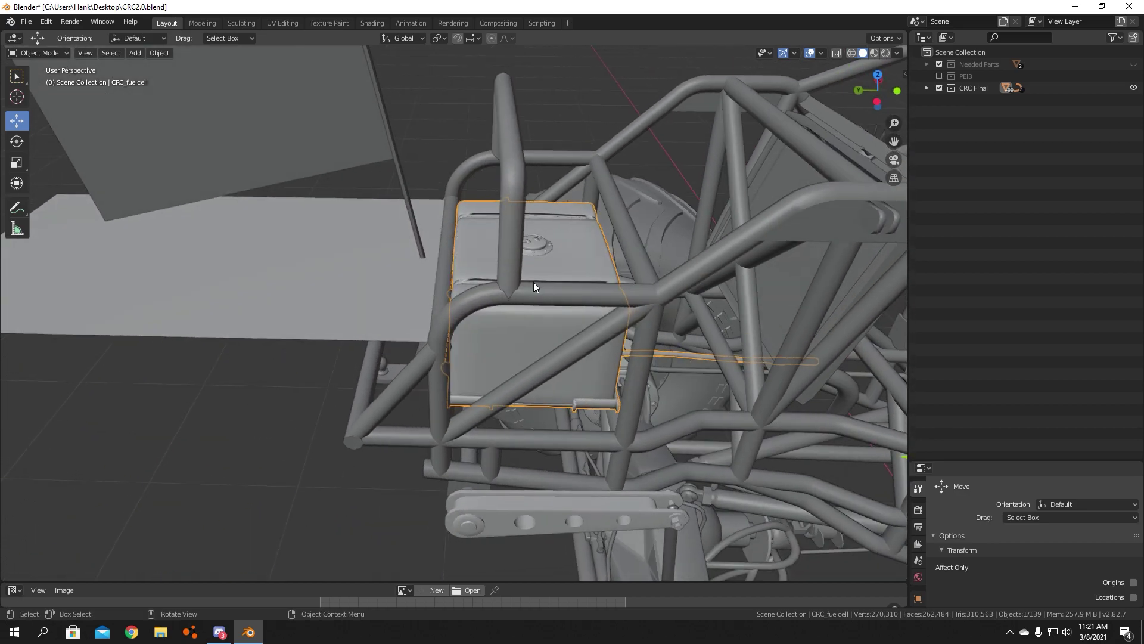
Step: Select the horizontal flag at the rear and inspect the nearby fans and frame tubing
scroll(534, 287, down, 5)
click(393, 175)
middle_drag(422, 171, 552, 303)
click(350, 301)
middle_drag(525, 307, 483, 275)
scroll(482, 273, down, 2)
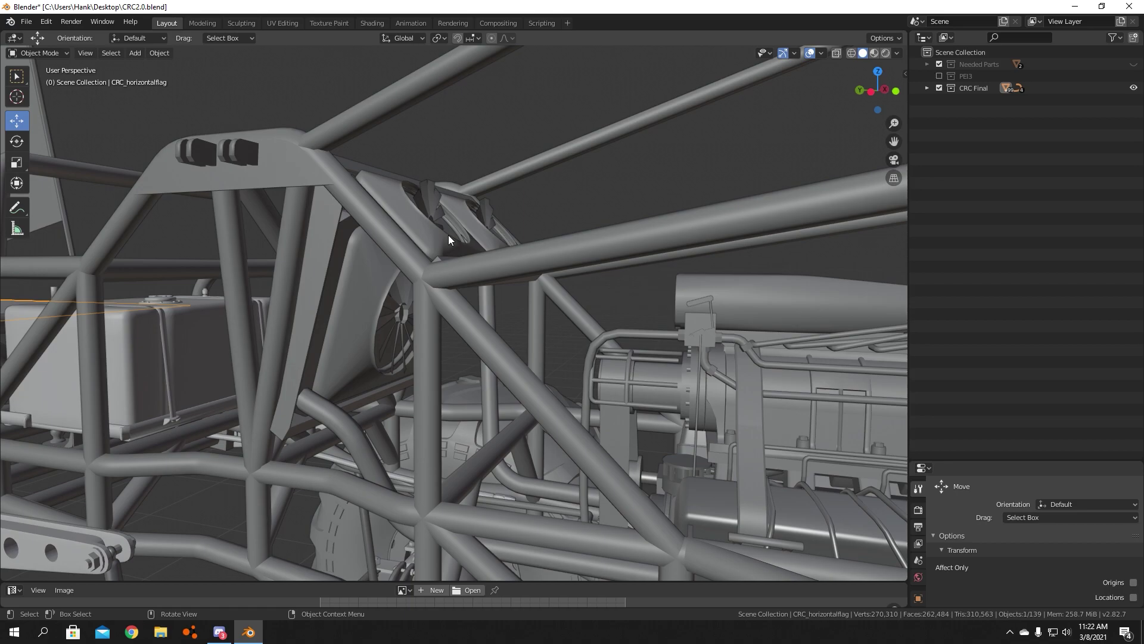
Step: Delete the lexan panels and the steel roof plating from the cab
middle_drag(447, 237, 513, 380)
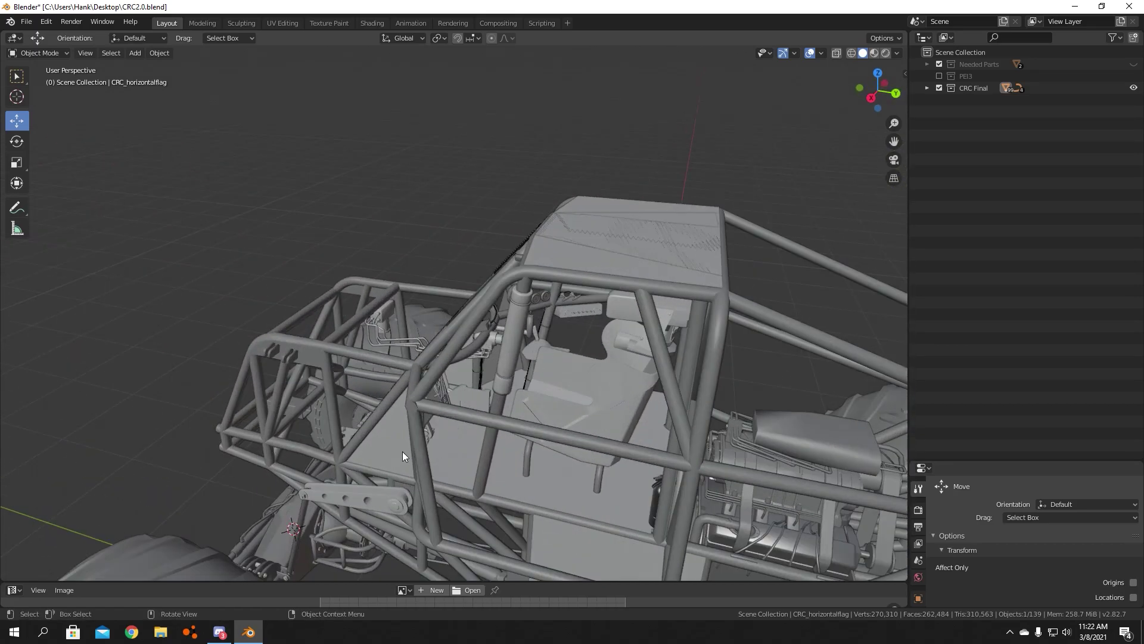
key(Delete)
click(598, 257)
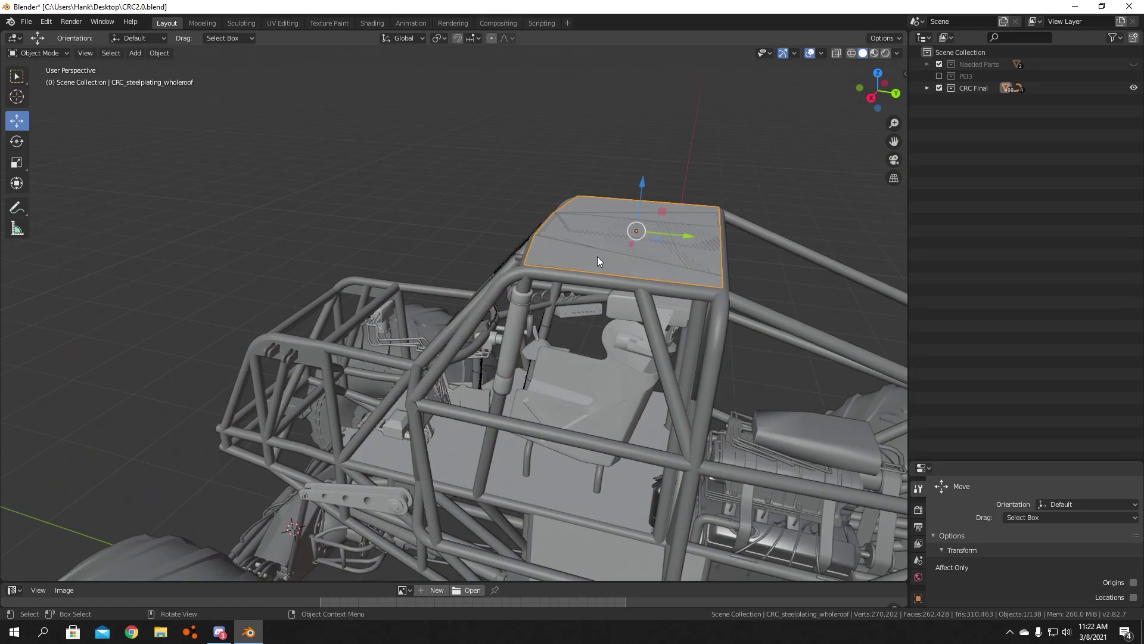
key(Delete)
click(609, 237)
key(Delete)
Step: Delete the driver's seat from the cab
middle_drag(645, 243, 412, 373)
key(Delete)
scroll(412, 373, up, 4)
Step: Inspect the cockpit's RII box, switch box and dashboard gauges, selecting them one by one
middle_drag(406, 239, 323, 309)
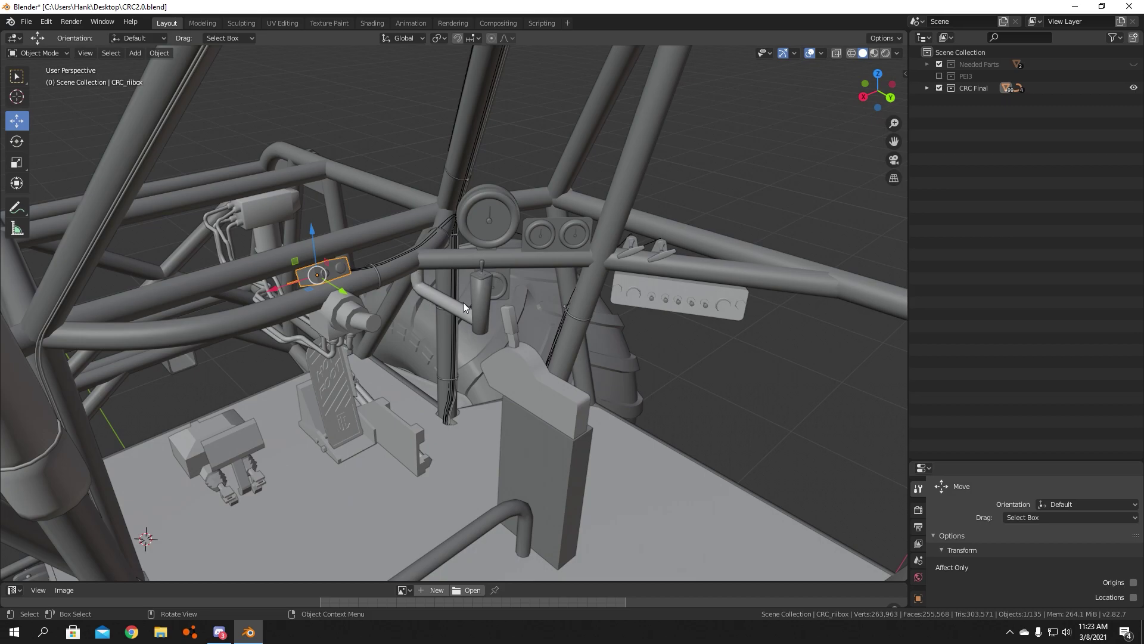
click(692, 299)
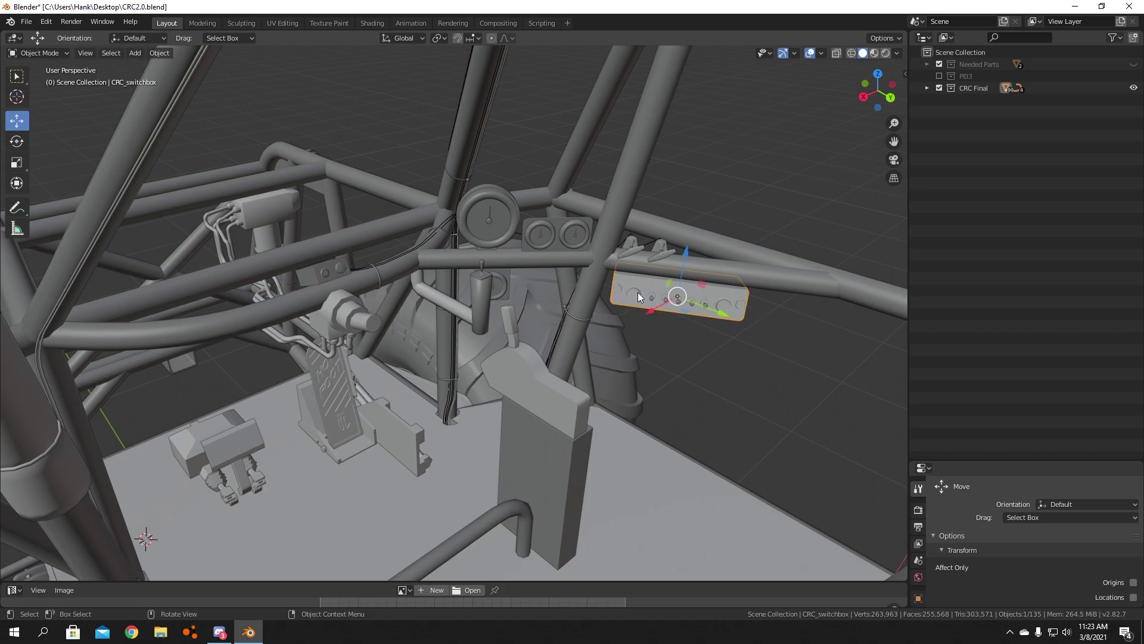
click(668, 252)
mouse_move(505, 286)
middle_down()
mouse_move(533, 278)
mouse_move(510, 277)
middle_up()
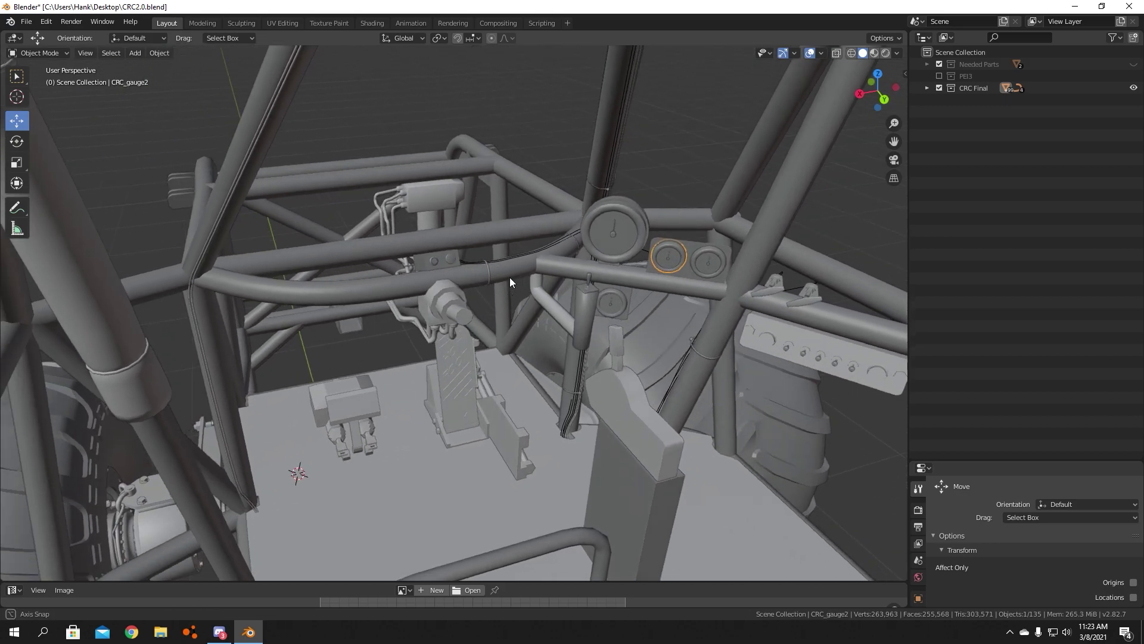
click(620, 249)
click(620, 241)
click(668, 253)
click(704, 259)
click(626, 247)
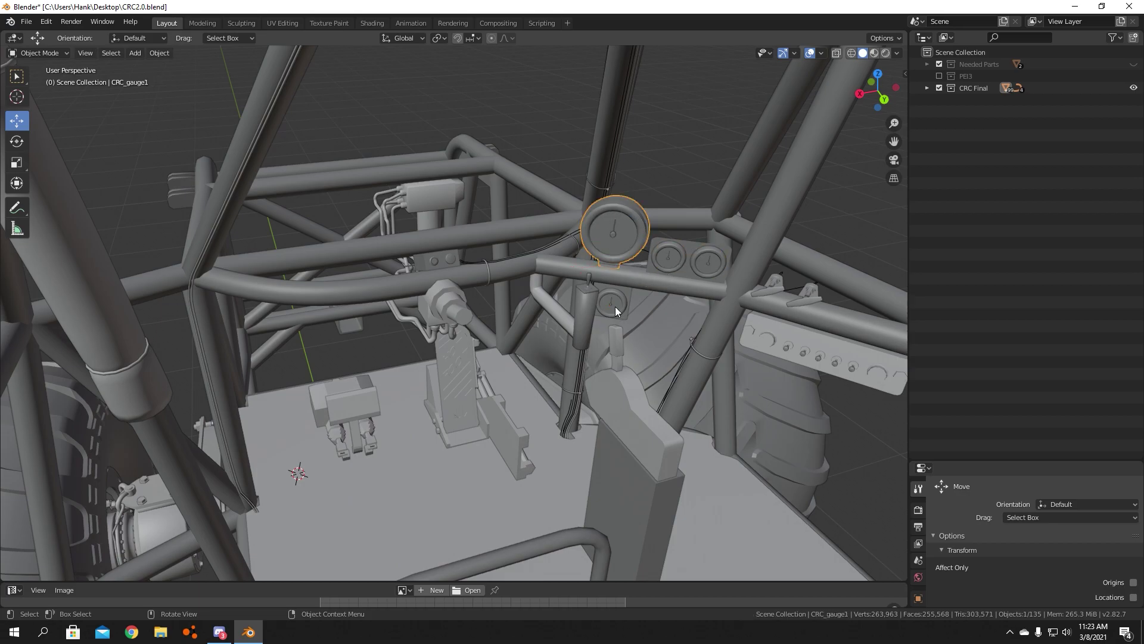
Step: Select the shifter base and examine the shifter from the side of the cab
scroll(614, 307, down, 1)
middle_drag(570, 315, 643, 322)
click(379, 364)
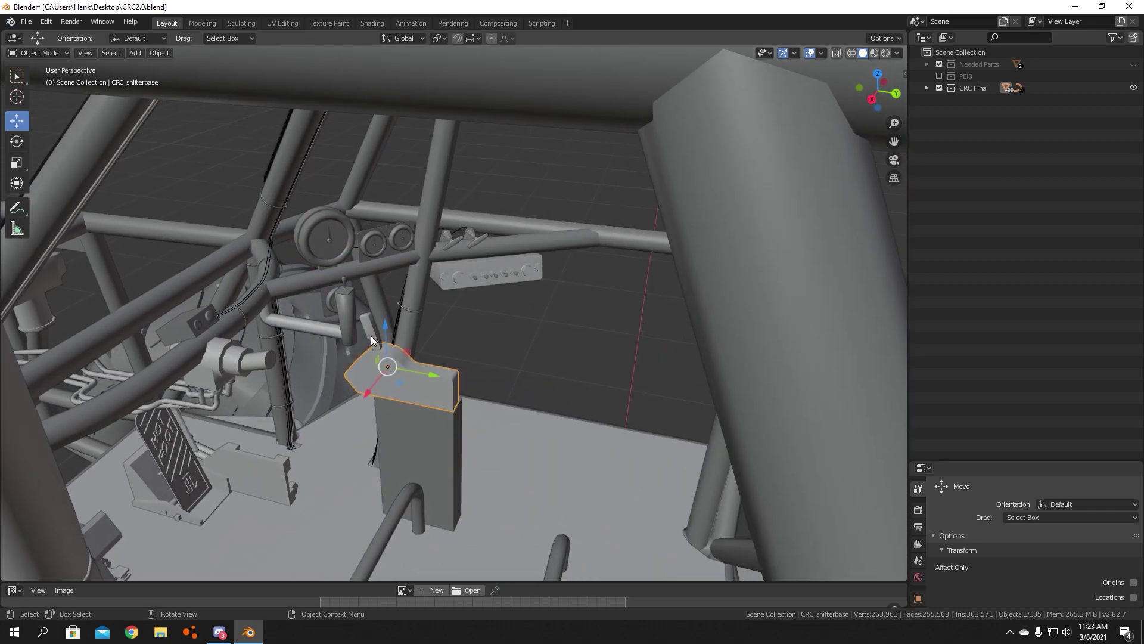
middle_drag(438, 365, 416, 378)
click(358, 360)
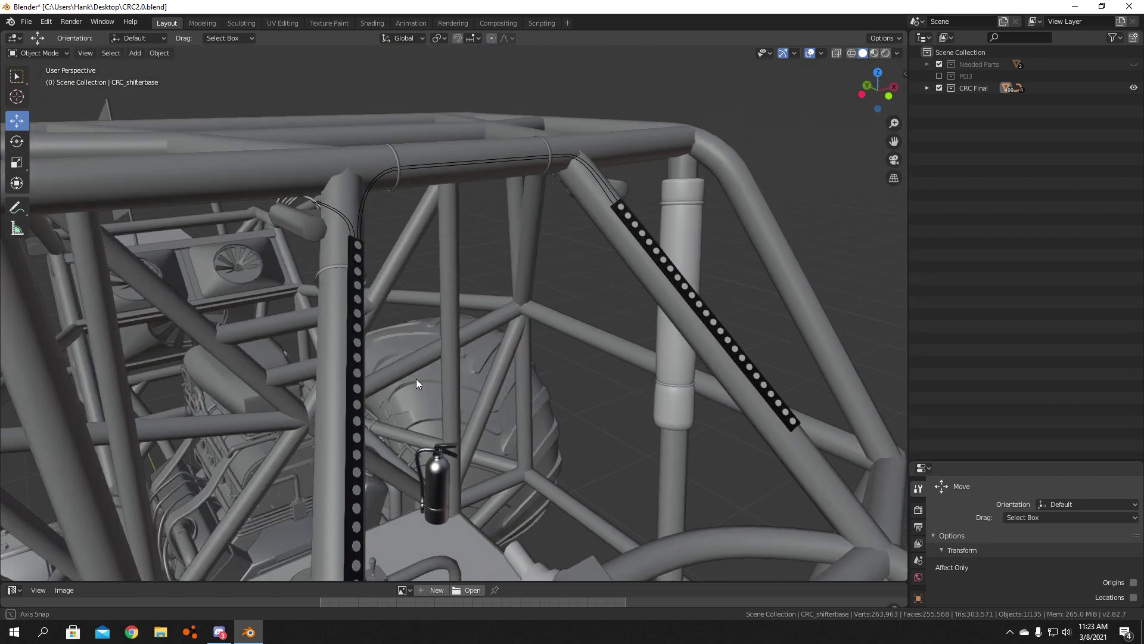
Step: Inspect the right RII light strip and the red wires behind the switch box
click(318, 224)
middle_drag(318, 224, 365, 238)
scroll(365, 239, up, 2)
middle_drag(423, 181, 564, 301)
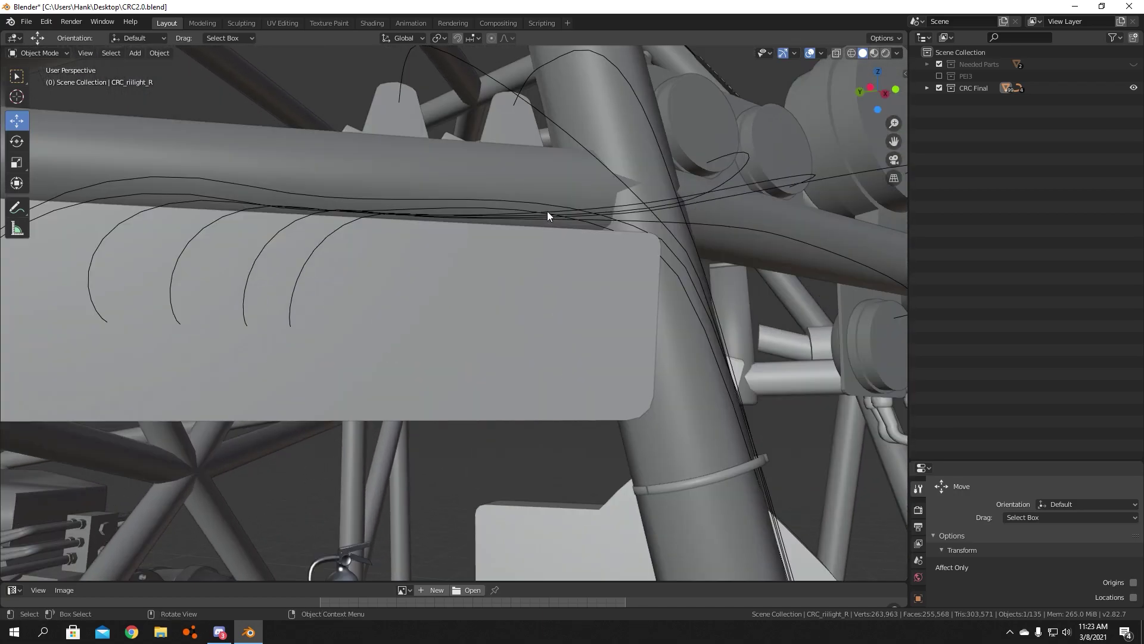
click(263, 262)
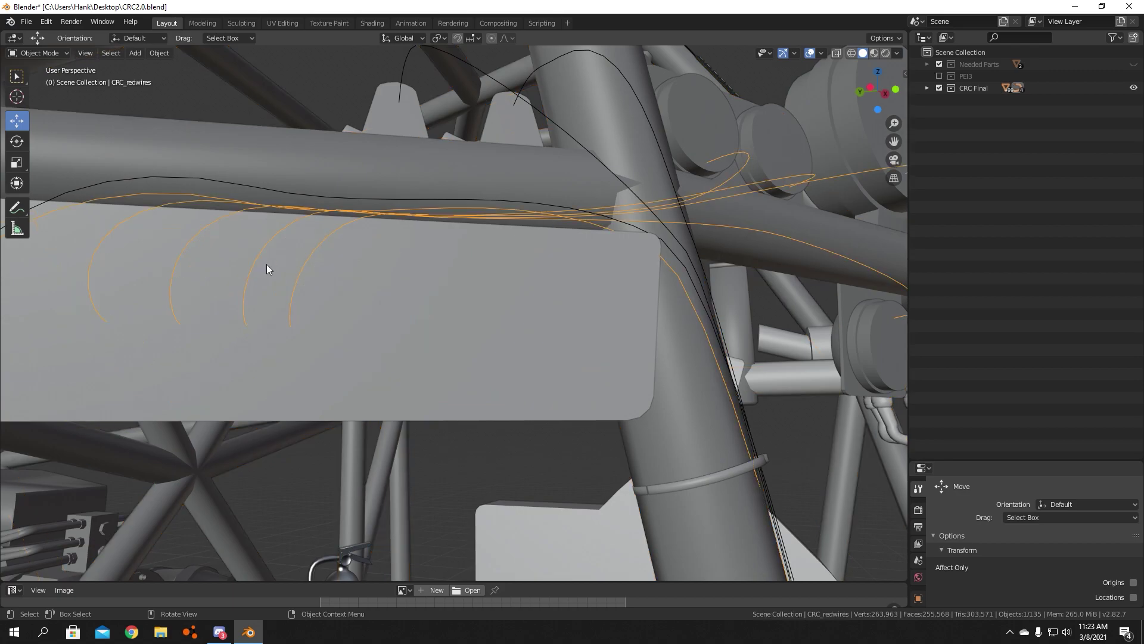
scroll(343, 246, down, 6)
middle_drag(342, 247, 430, 314)
scroll(429, 311, up, 3)
right_click(429, 311)
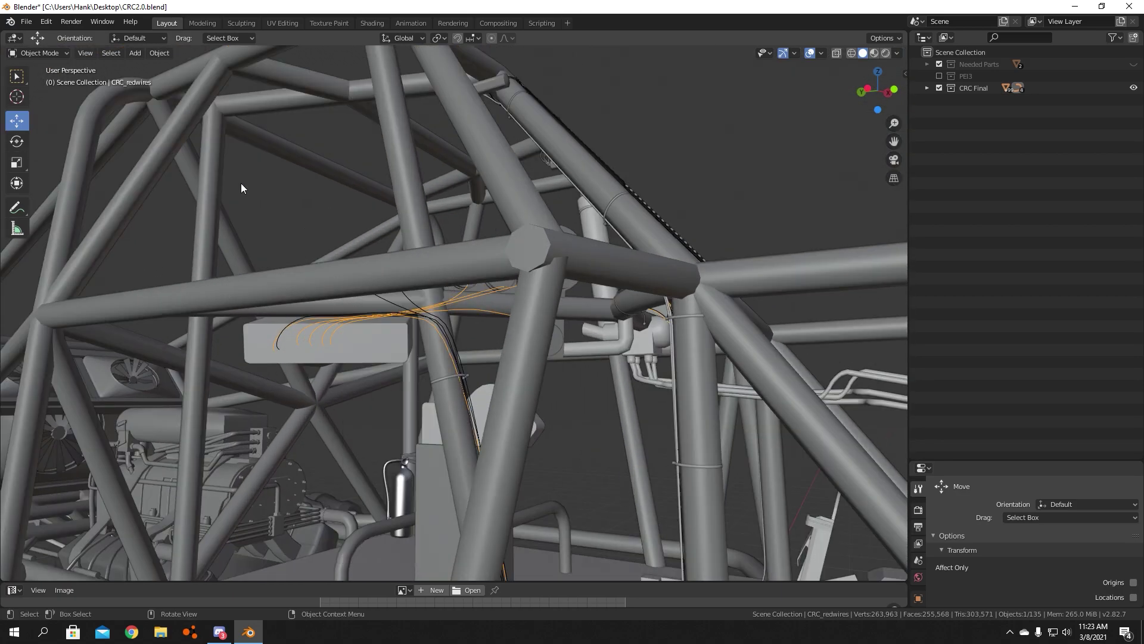
Step: Select the black wires behind the switch box and examine their route along the cab's tubes
scroll(375, 204, up, 3)
middle_drag(375, 204, 578, 330)
scroll(577, 330, up, 2)
click(496, 228)
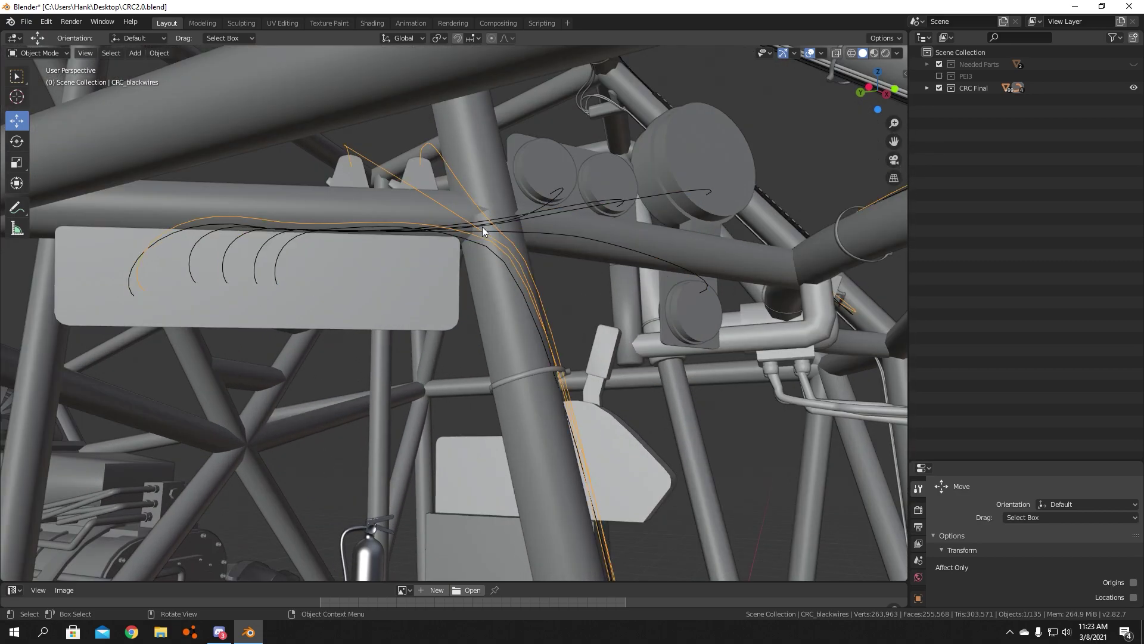
Step: Inspect the wires box under the chassis frame and select the black wires running out of it
scroll(418, 215, down, 6)
middle_drag(487, 320, 442, 353)
scroll(464, 373, down, 1)
scroll(443, 353, up, 4)
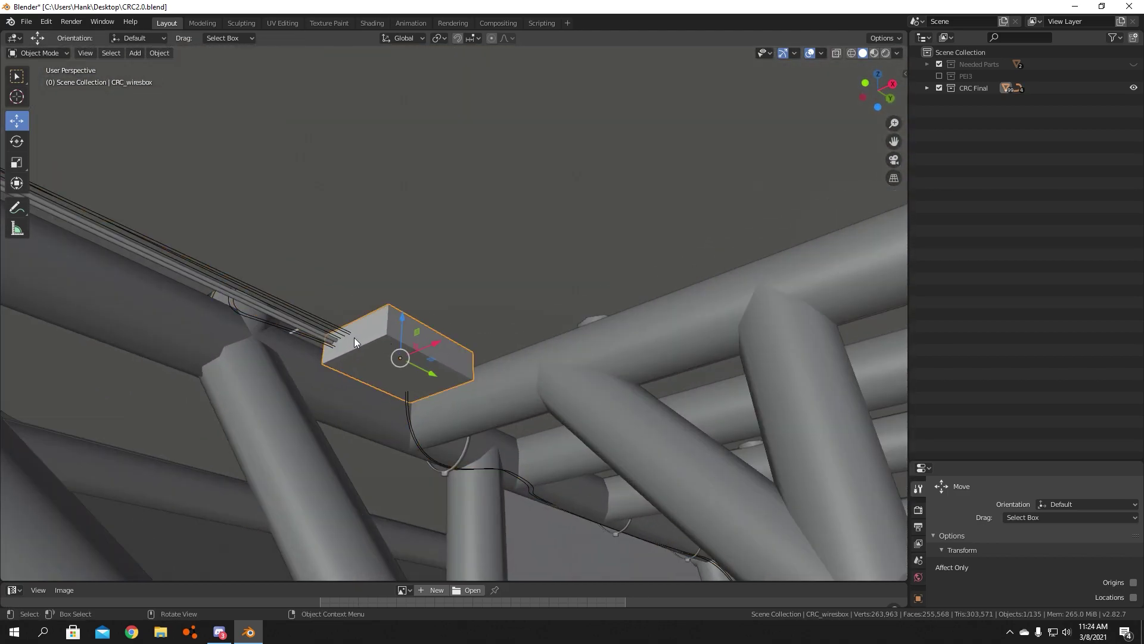
click(420, 452)
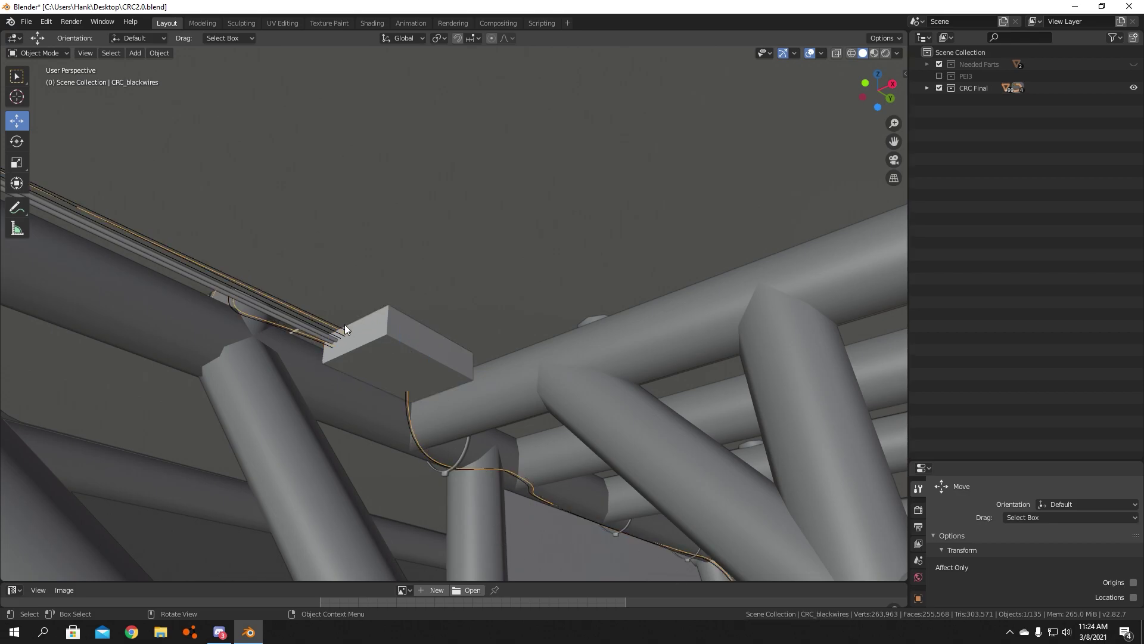
scroll(436, 351, down, 7)
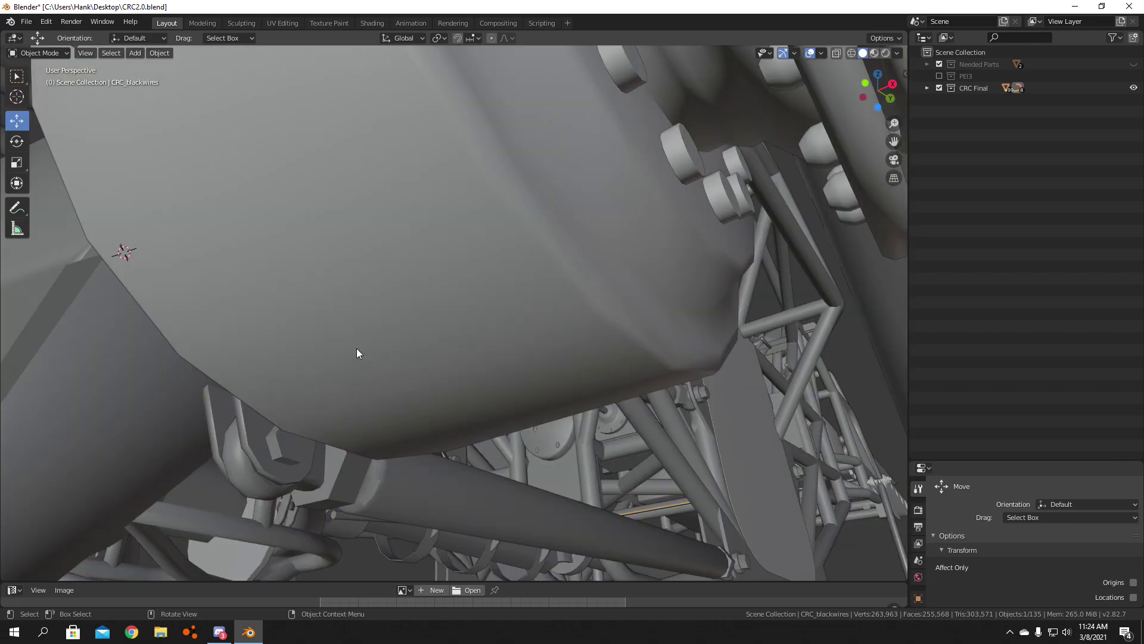
scroll(375, 346, up, 3)
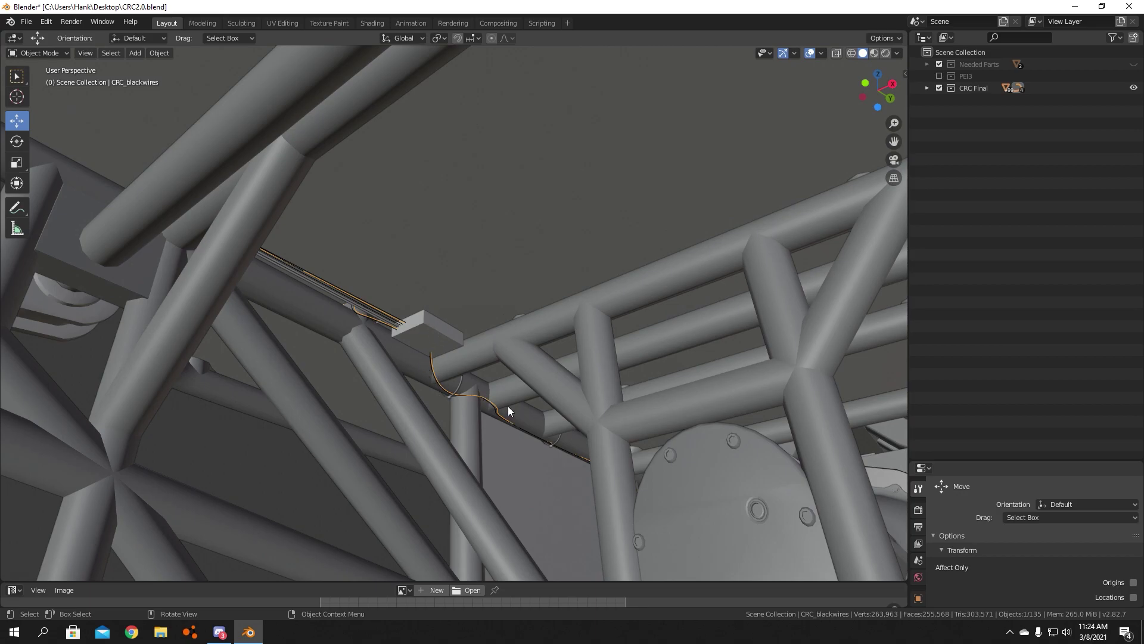
Step: Examine the chassis noodle on the cab pillar, select its ties, and clear the selection
middle_drag(362, 342, 496, 464)
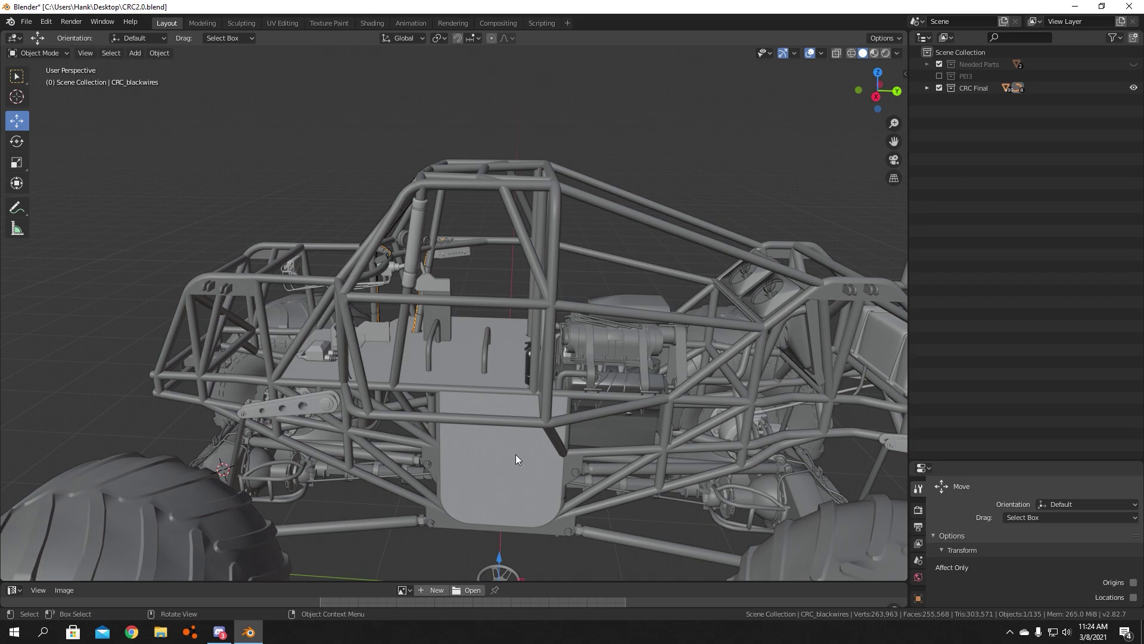
scroll(520, 463, down, 5)
middle_drag(575, 467, 505, 292)
scroll(514, 372, up, 5)
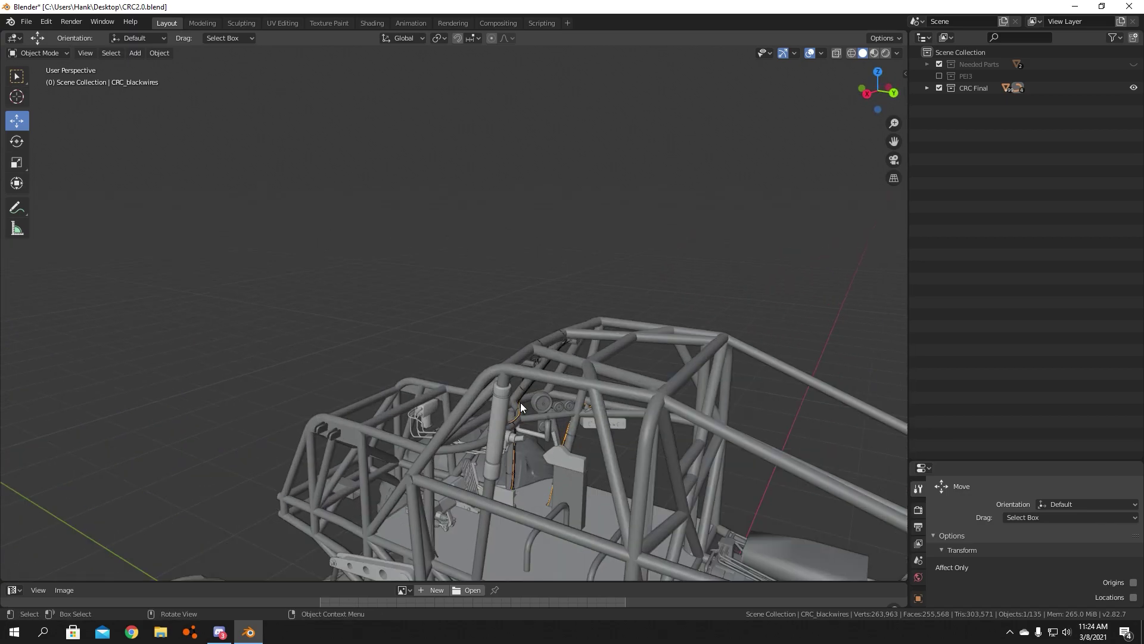
scroll(505, 386, up, 7)
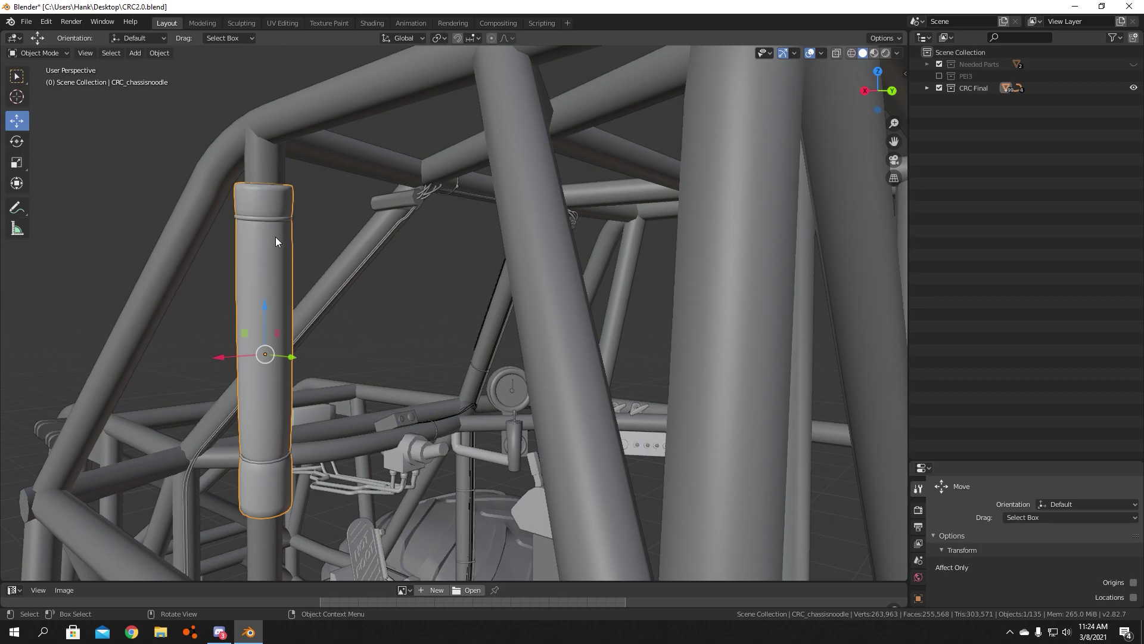
click(276, 221)
click(144, 216)
Step: View the whole monster truck with all its wheels from a front corner
scroll(165, 266, down, 6)
scroll(322, 346, down, 5)
middle_drag(384, 356, 450, 330)
scroll(401, 323, down, 2)
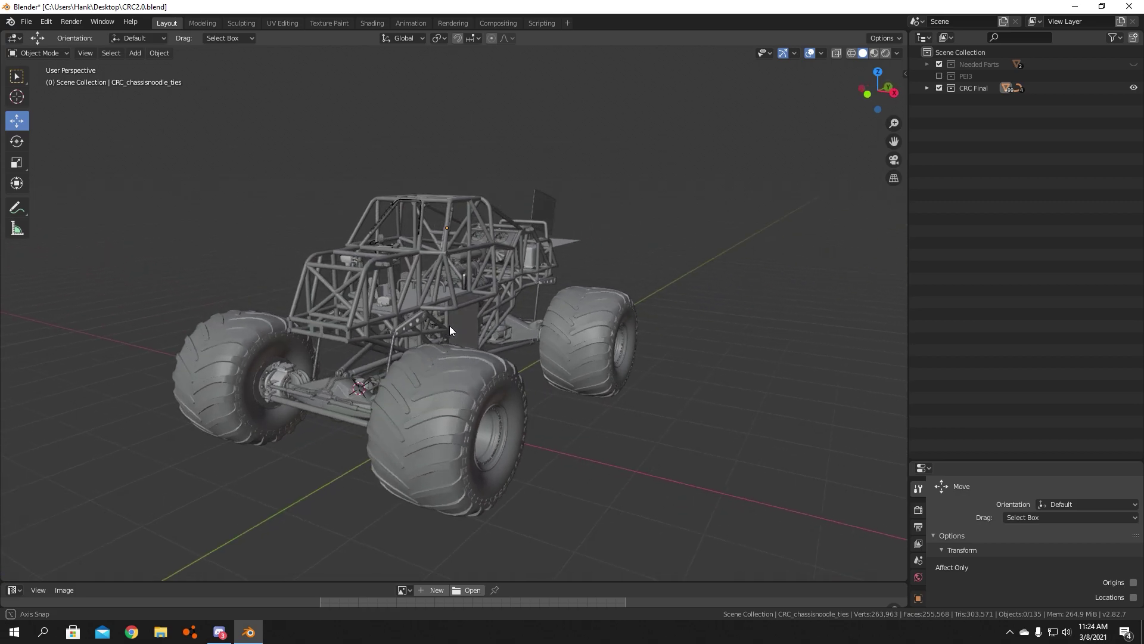